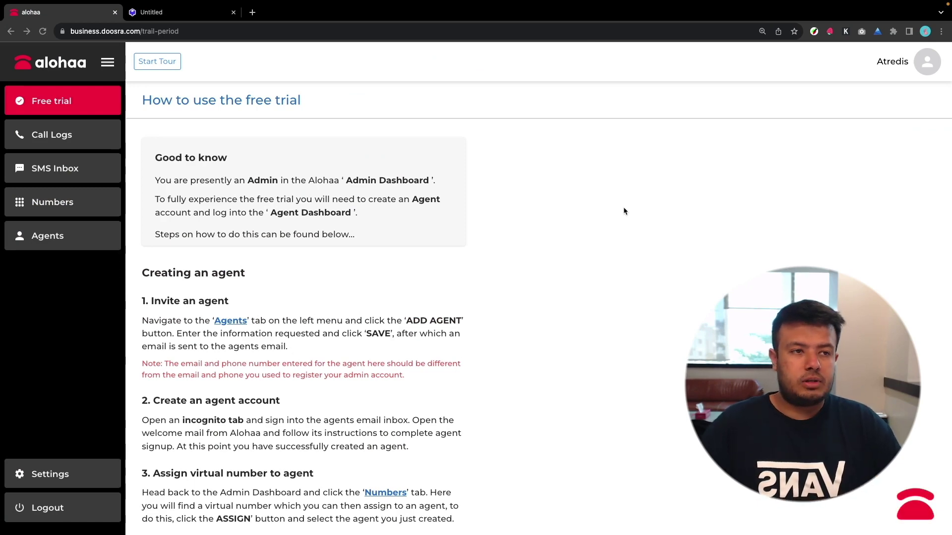
Step: Review the 'Invite an agent' step in the free-trial guide
scroll(623, 211, down, 6)
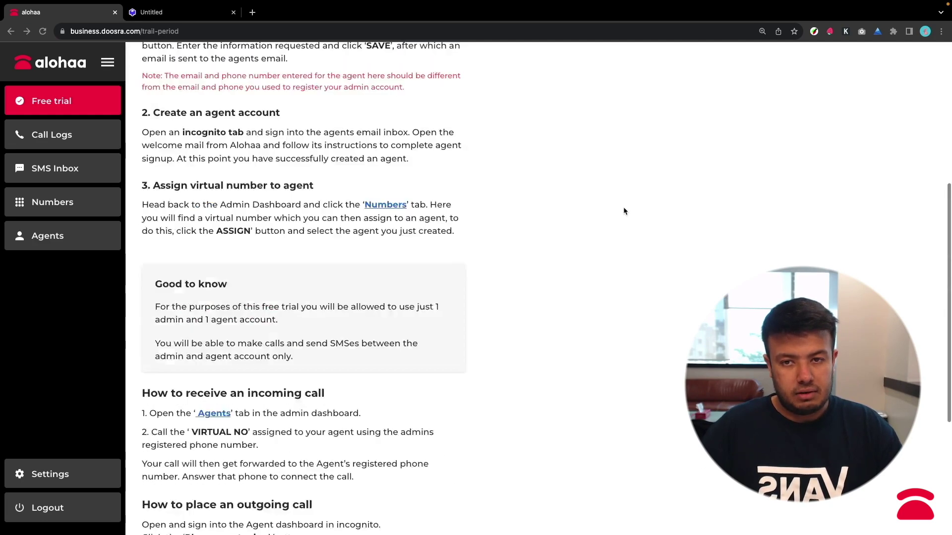
scroll(624, 211, up, 6)
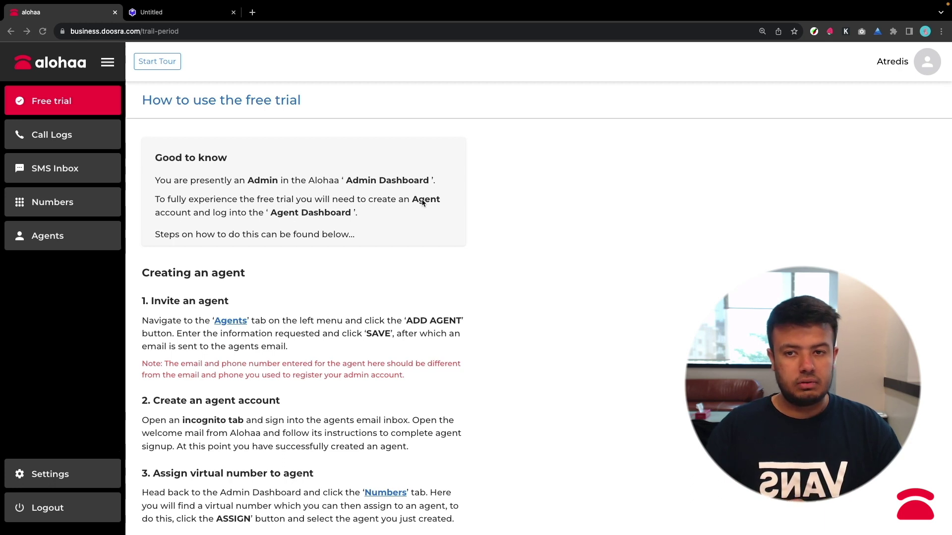
scroll(421, 202, down, 1)
scroll(421, 203, up, 1)
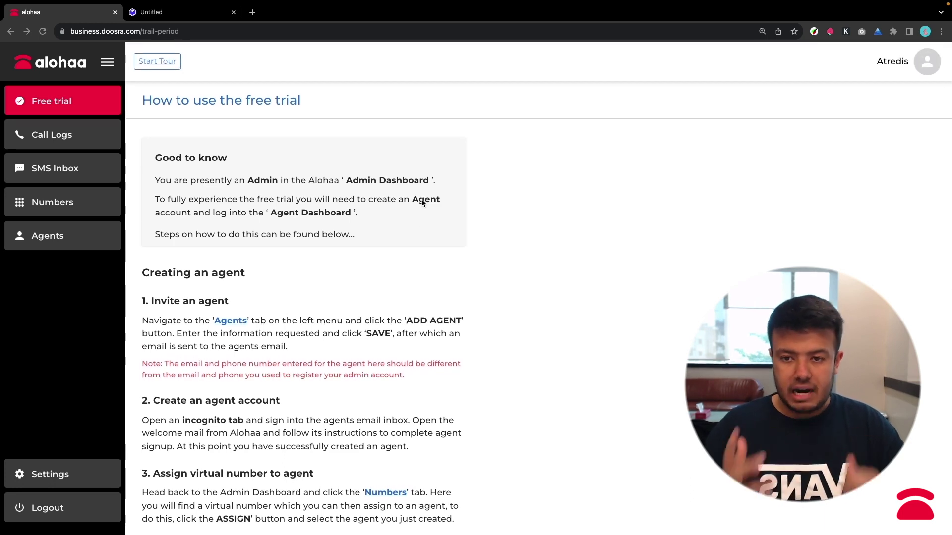
drag(180, 301, 266, 300)
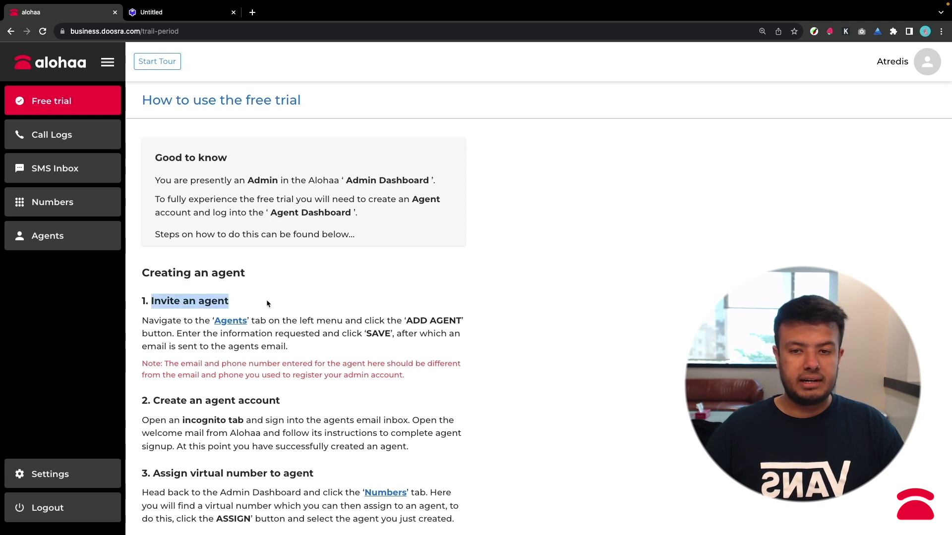
click(266, 299)
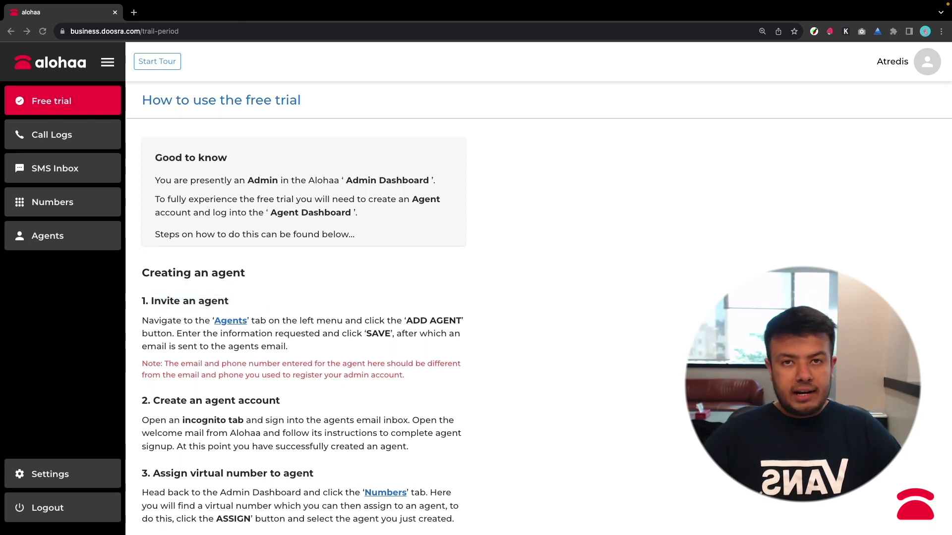
Step: Add an agent manually with employee ID, the agent's name, pasted phone number and e-mail, then save
click(68, 242)
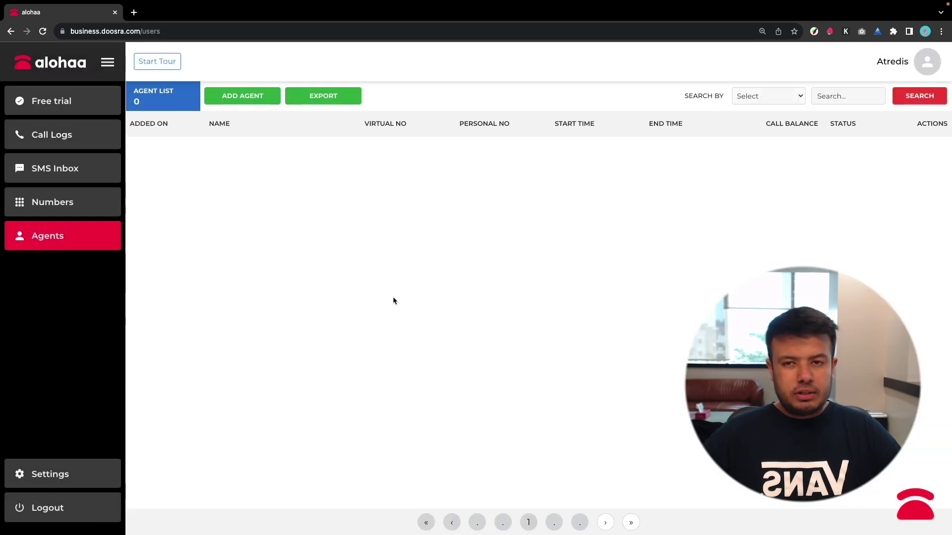
click(266, 100)
click(463, 308)
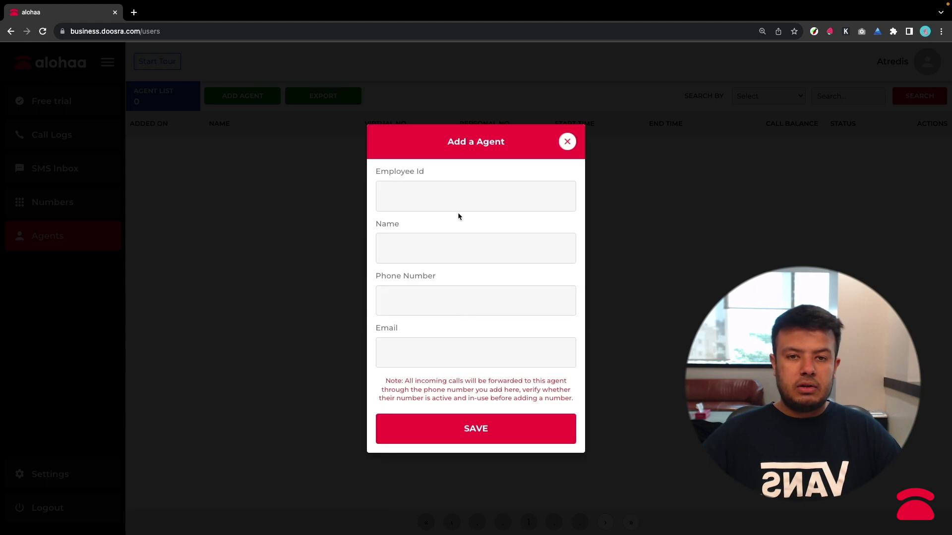
text(ADB007)
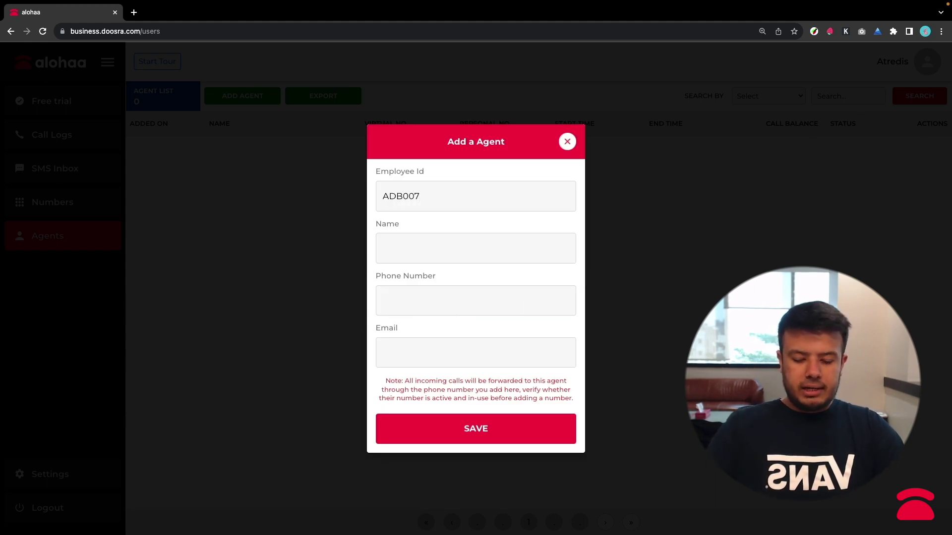
key(Tab)
text(Brenden)
key(Tab)
key(super+v)
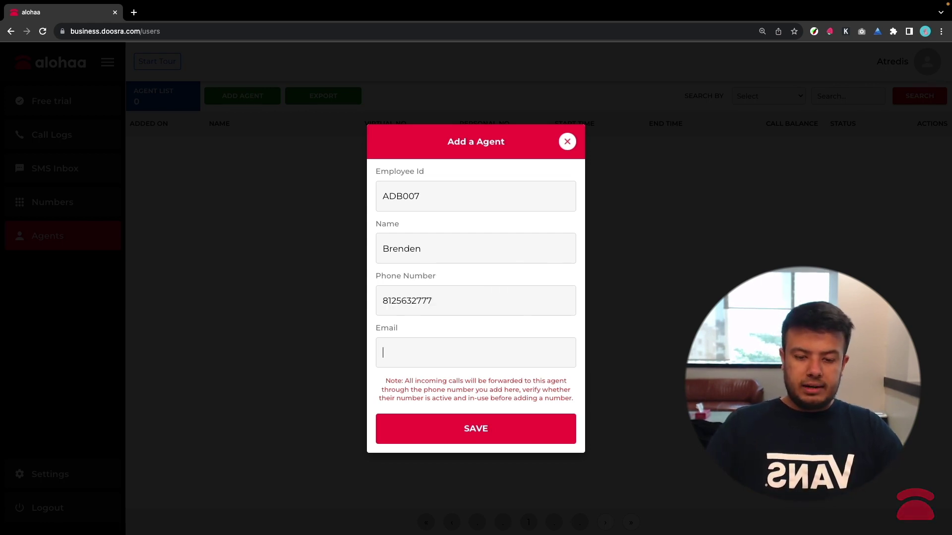
text(br)
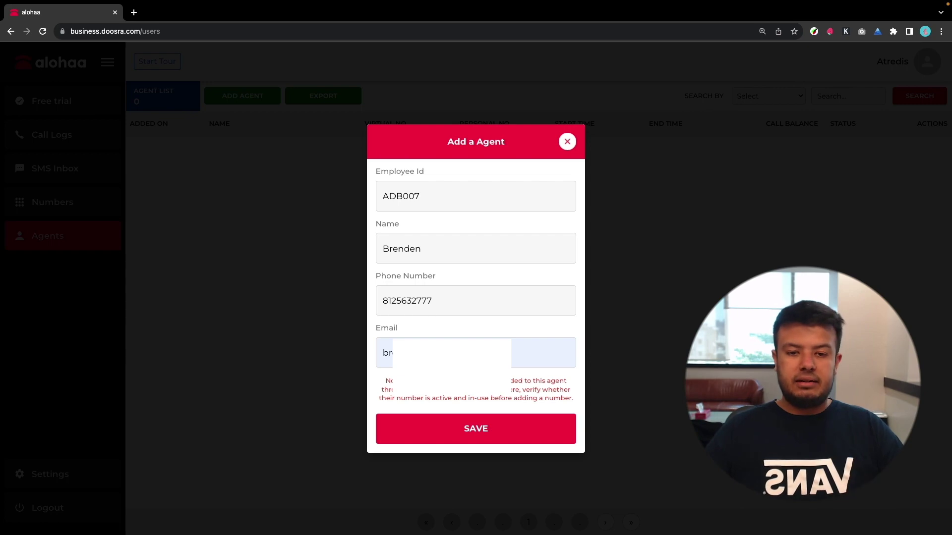
click(527, 442)
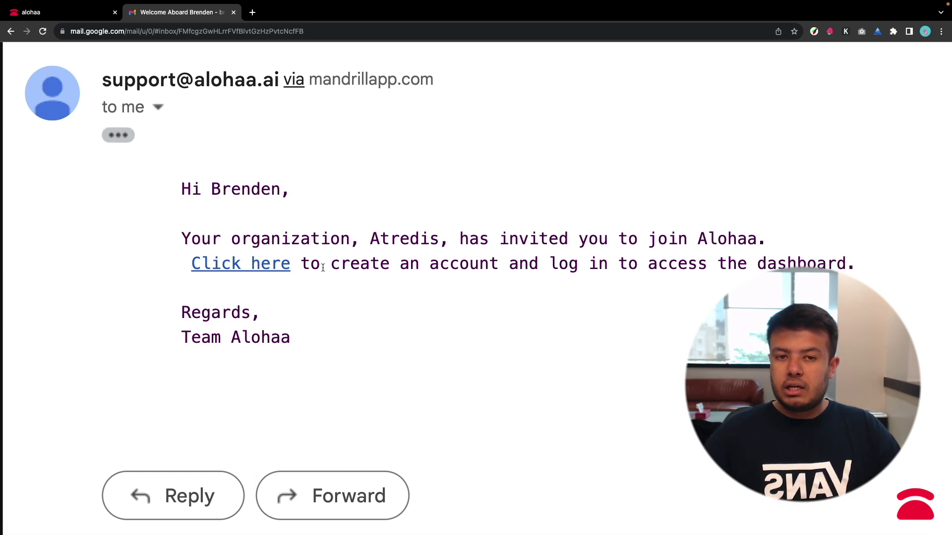
Step: Copy the signup link address from the invitation email and open a private browsing window
right_click(267, 265)
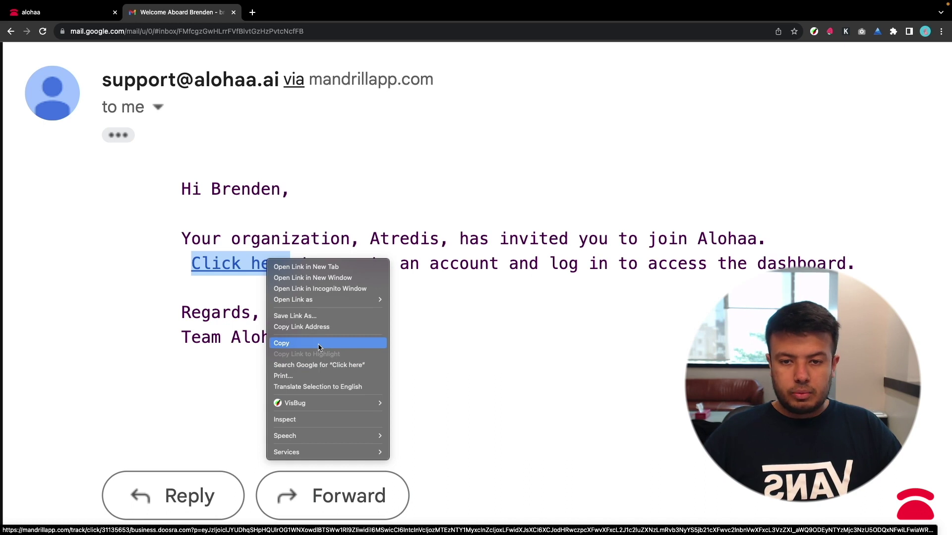
click(309, 327)
click(463, 329)
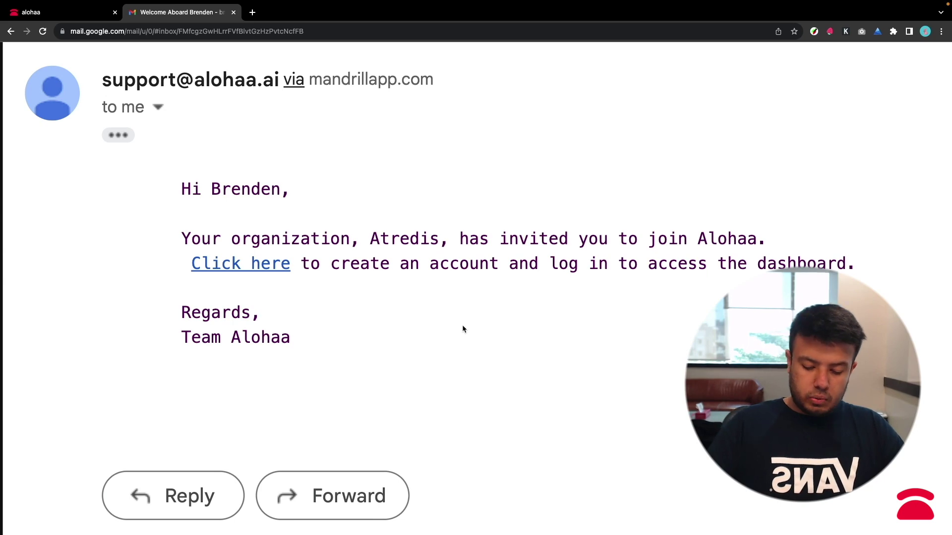
key(super+shift+n)
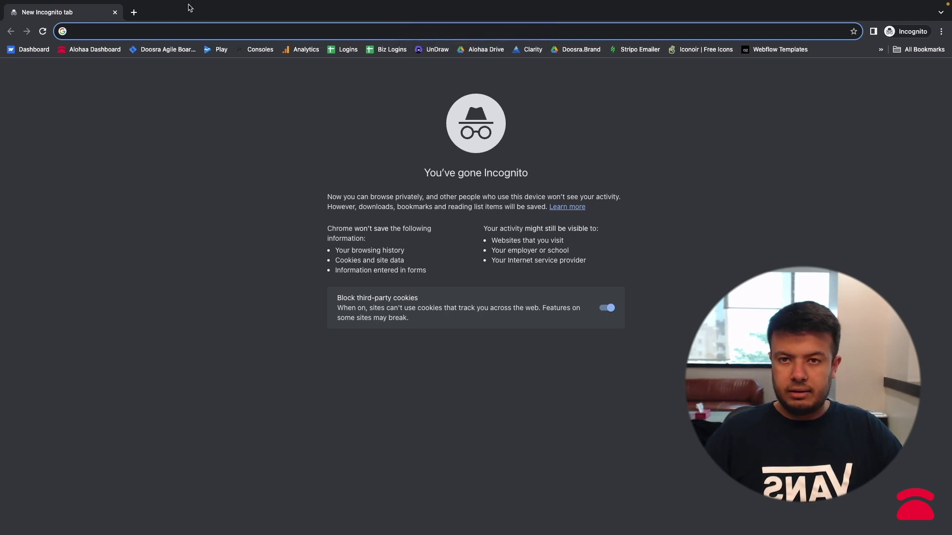
Step: Load the pasted signup link, submit the agent details and verify the account with the OTP
key(super+v)
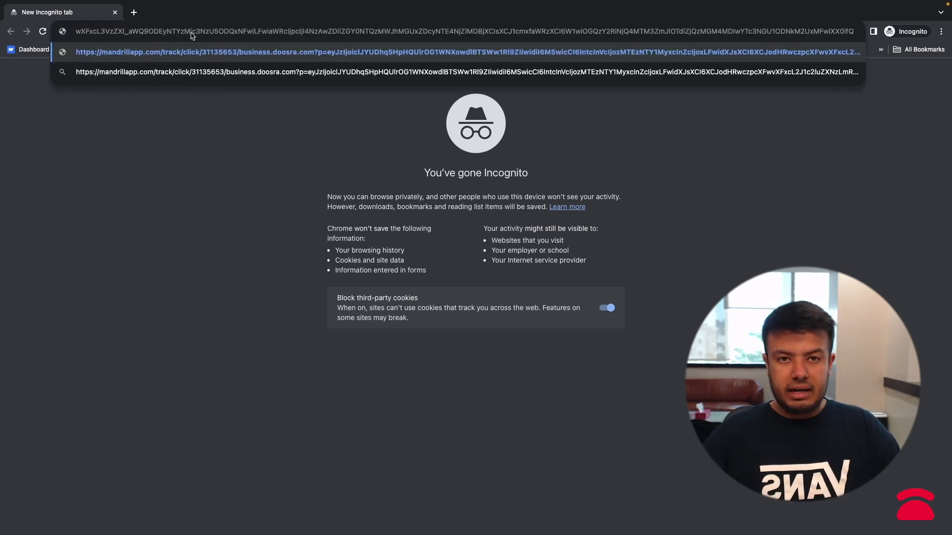
key(Return)
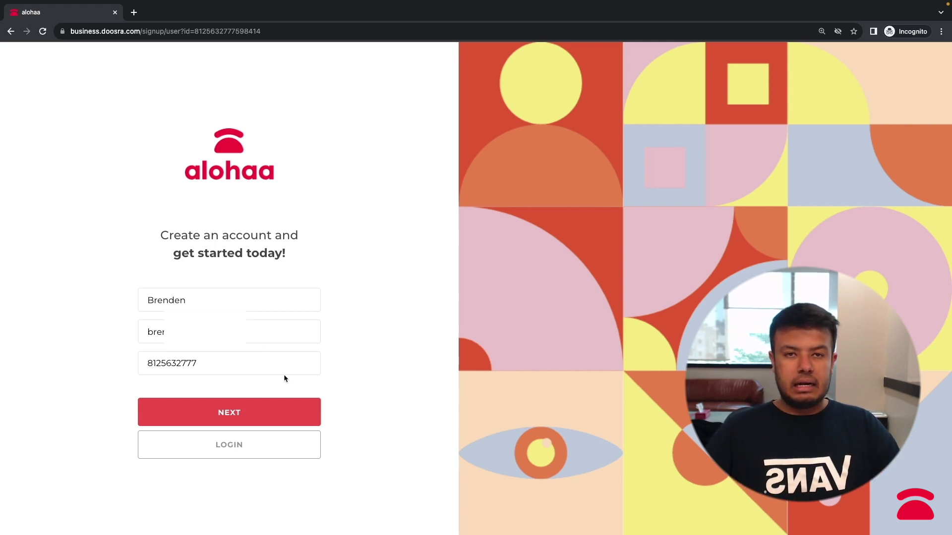
click(296, 414)
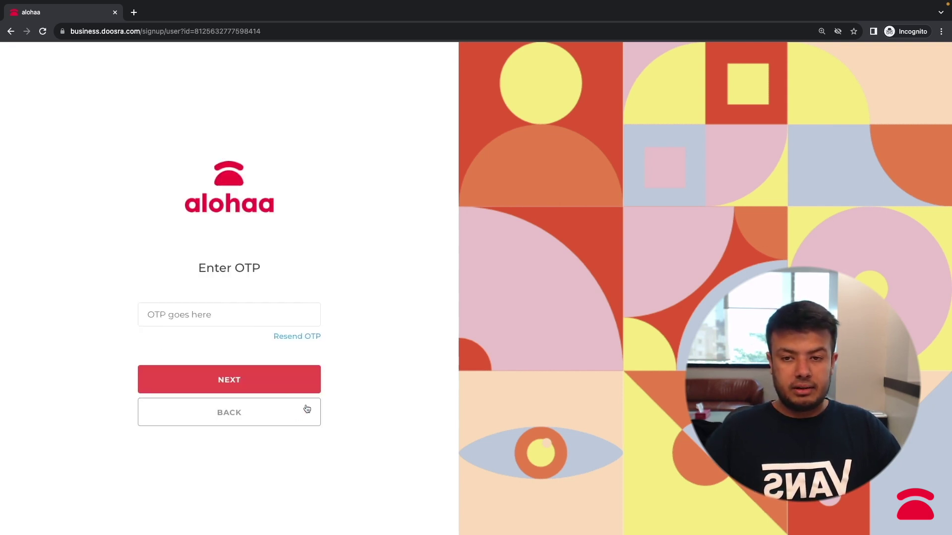
click(281, 320)
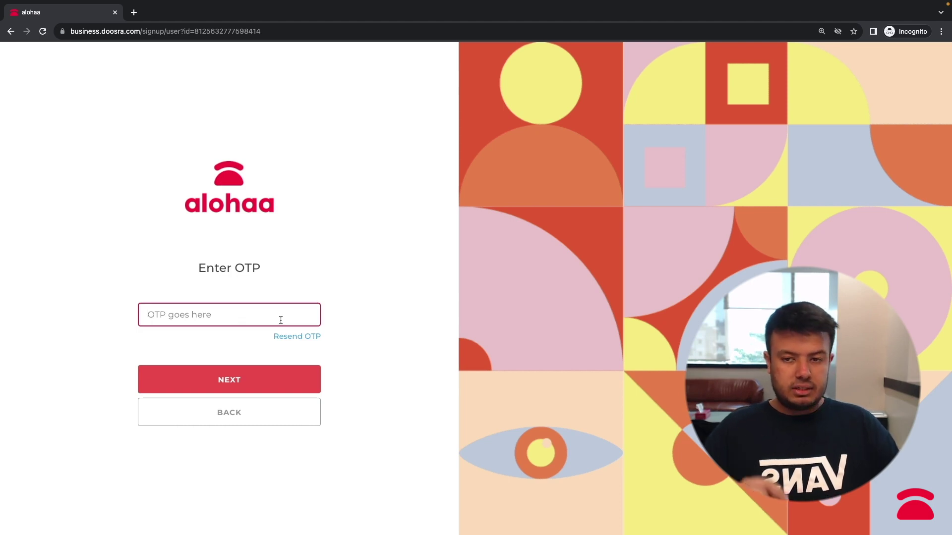
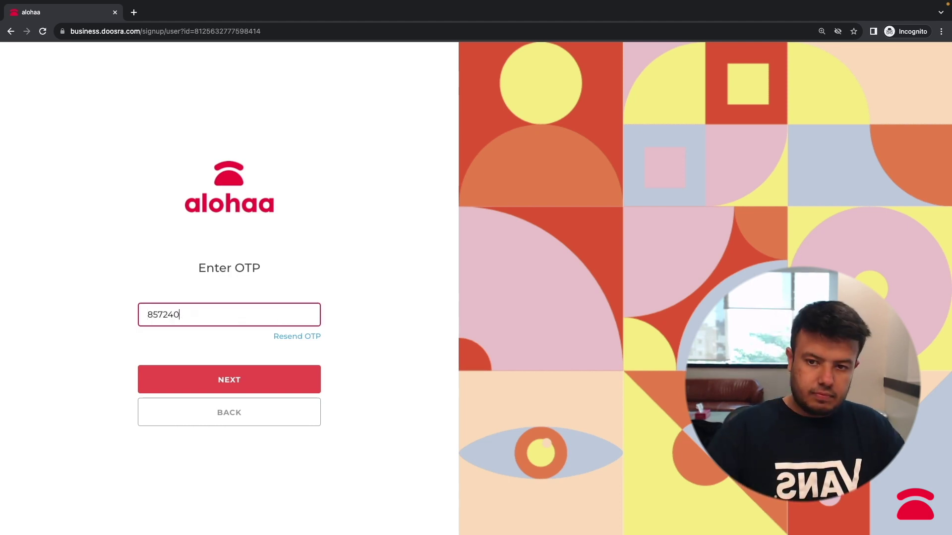
click(312, 376)
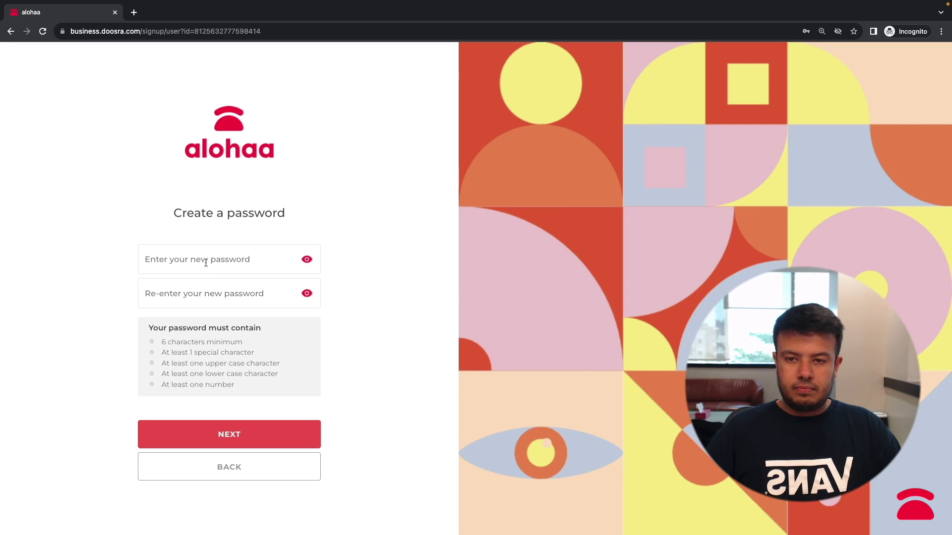
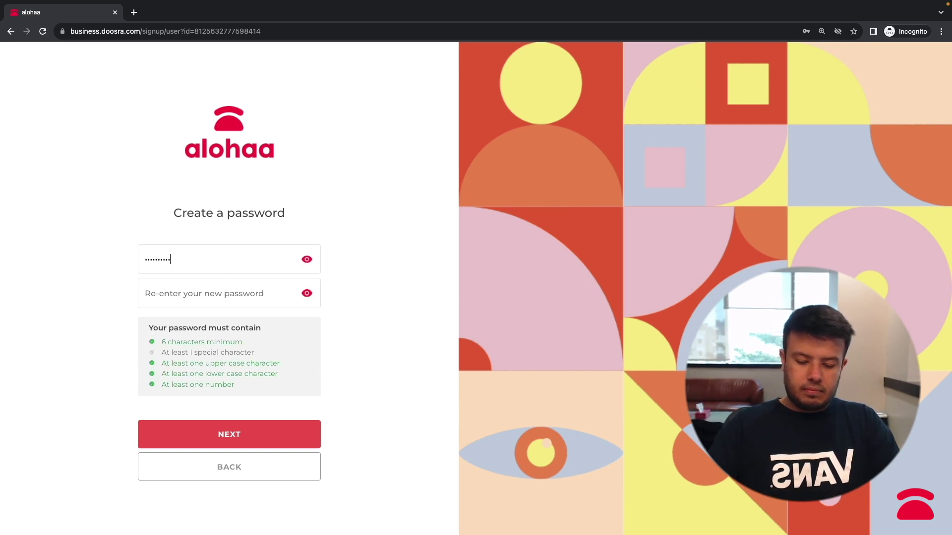
Step: Set and confirm the new account password to complete signup
key(Tab)
key(ctrl+v)
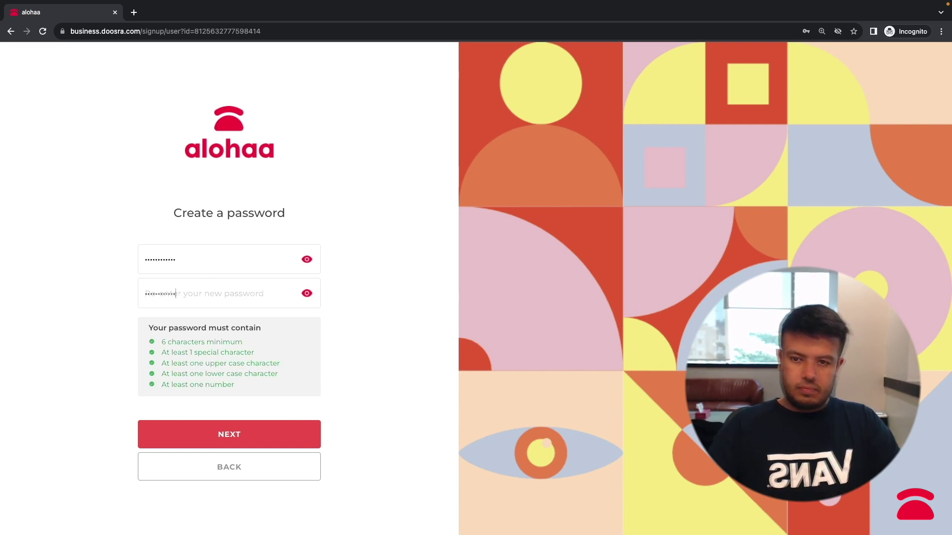
click(223, 435)
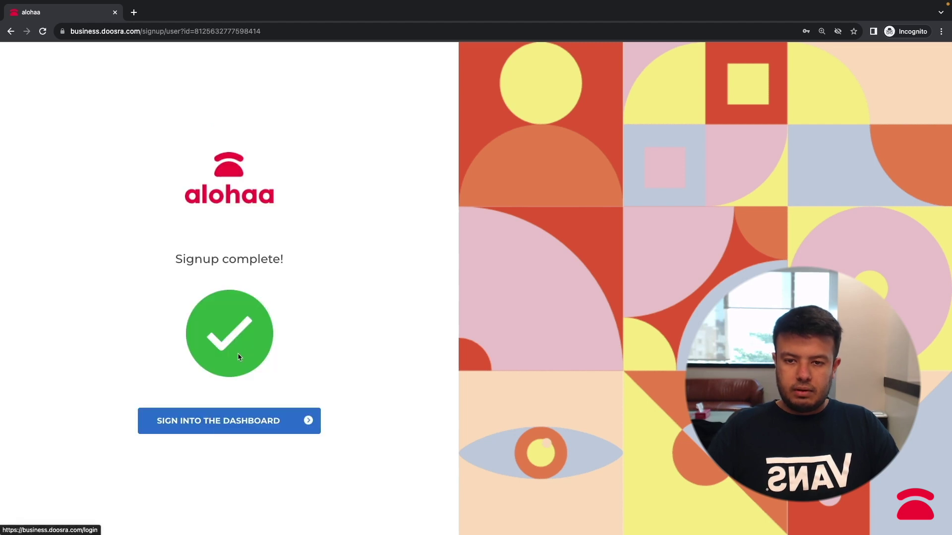
Step: Sign in as the agent with the phone number, password and one-time code, reaching the dashboard
click(235, 416)
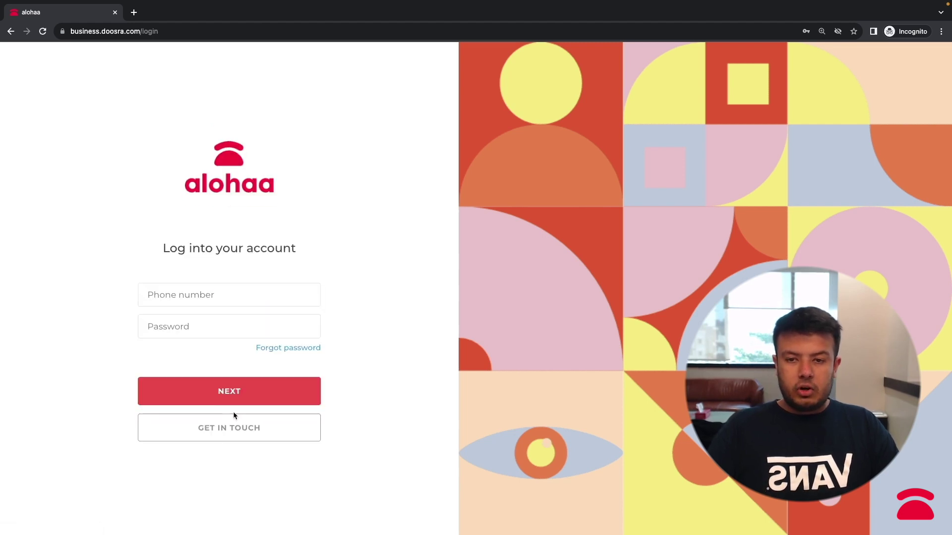
key(ctrl+v)
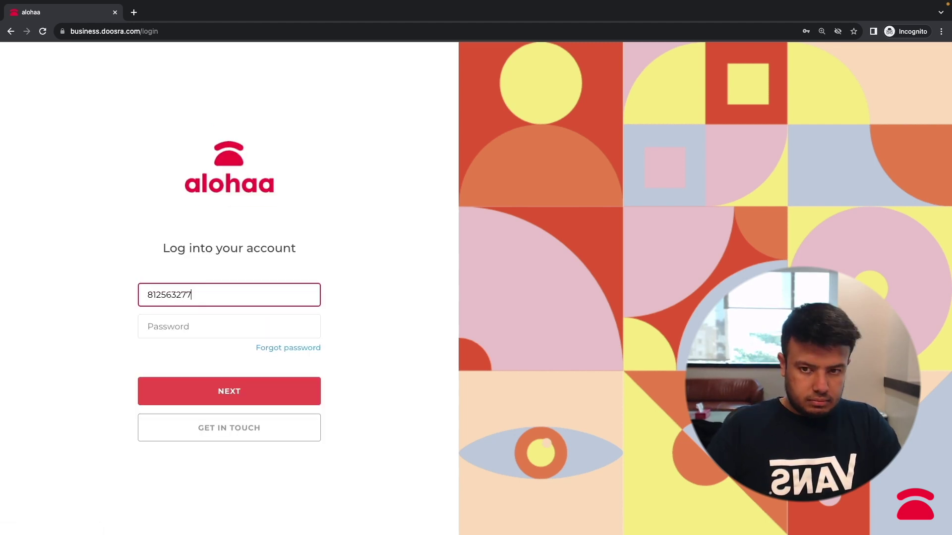
key(Tab)
key(ctrl+v)
click(220, 391)
key(ctrl+v)
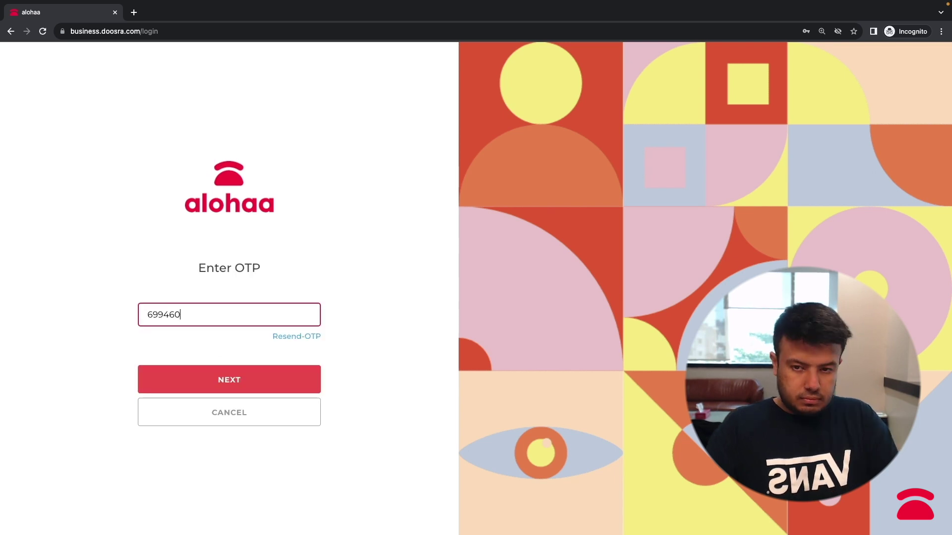
click(310, 378)
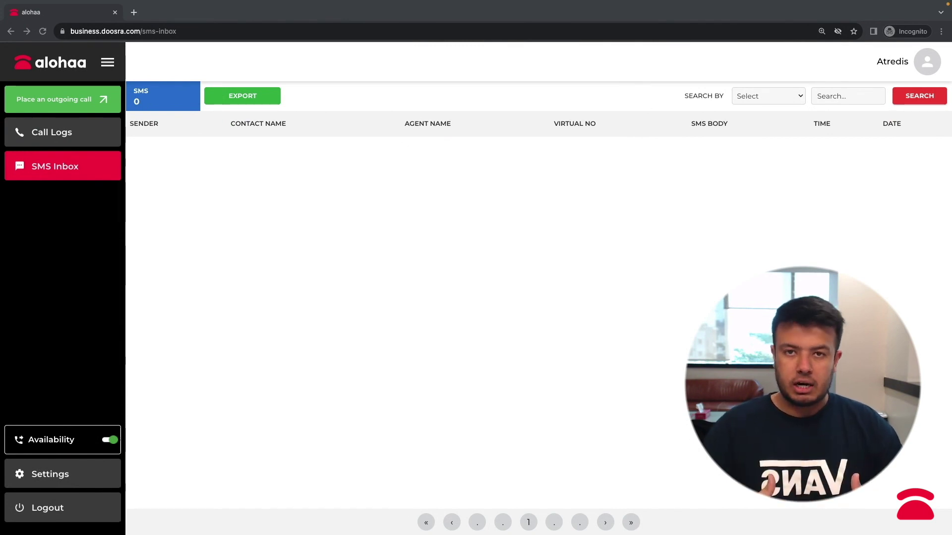
click(597, 319)
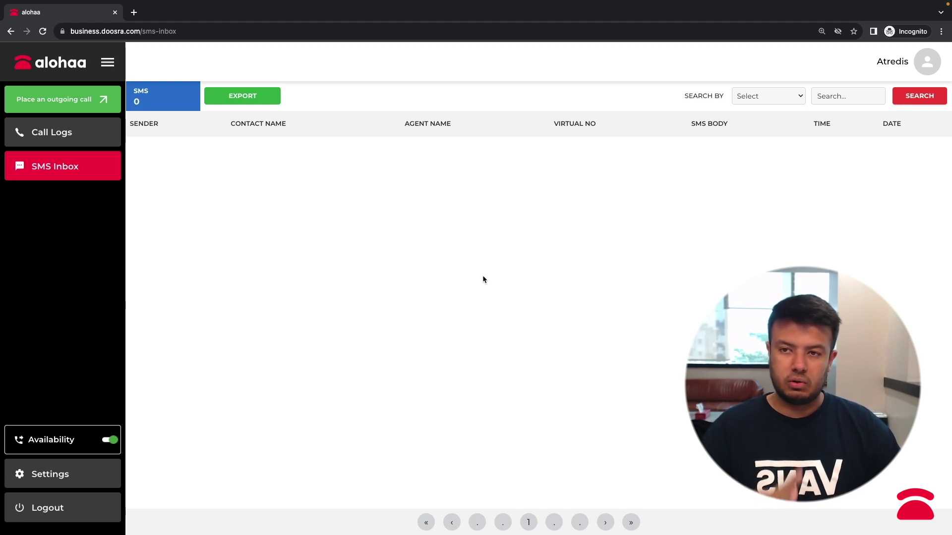
click(102, 107)
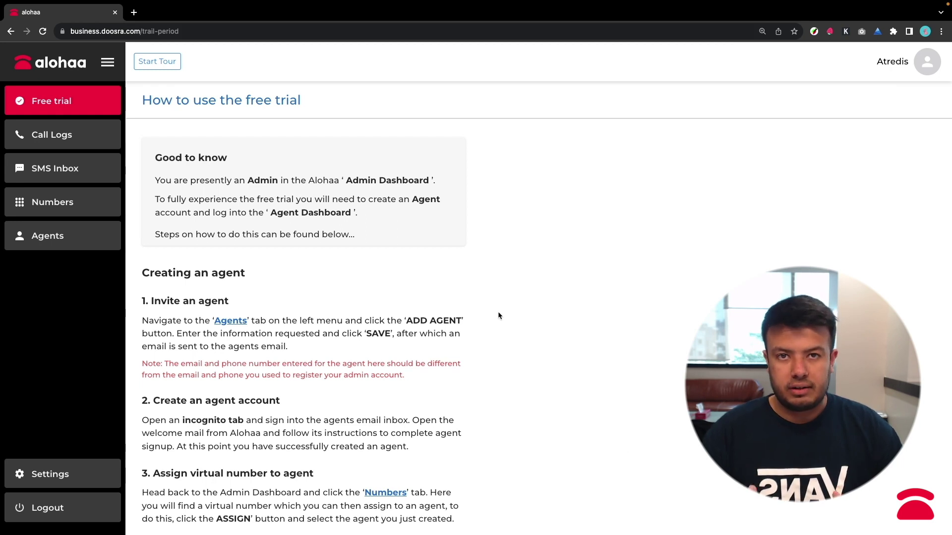
Step: Scroll the free-trial guide to the 'Invite an agent' and 'Create an agent account' steps
scroll(498, 316, down, 2)
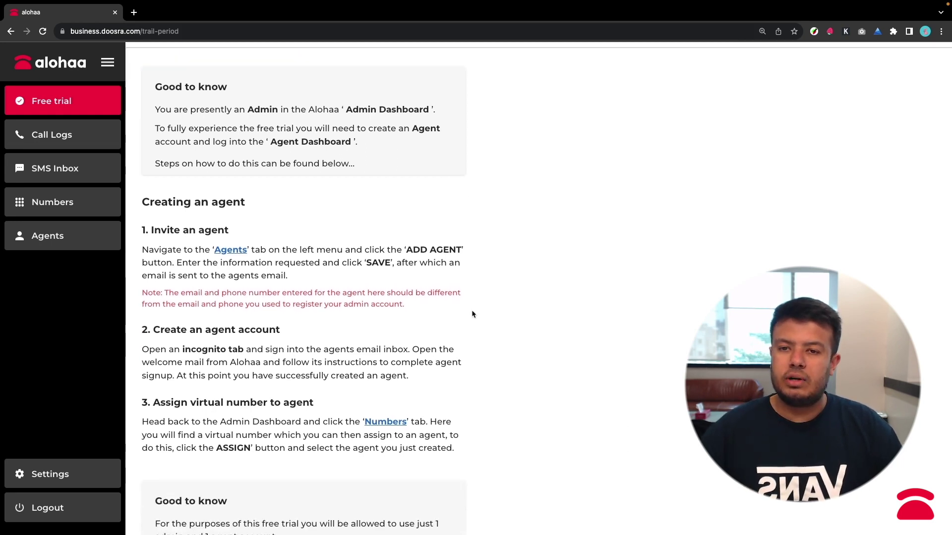
drag(153, 231, 243, 230)
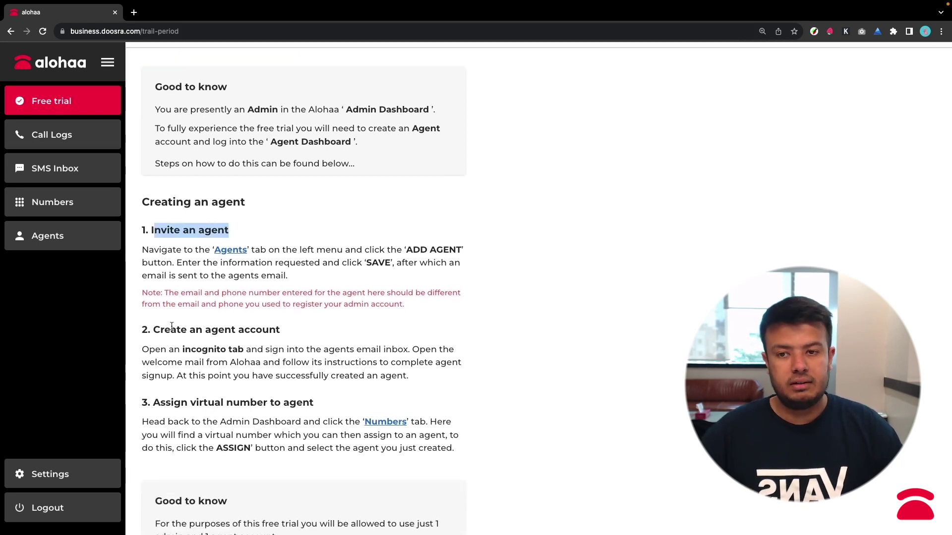
drag(155, 330, 280, 331)
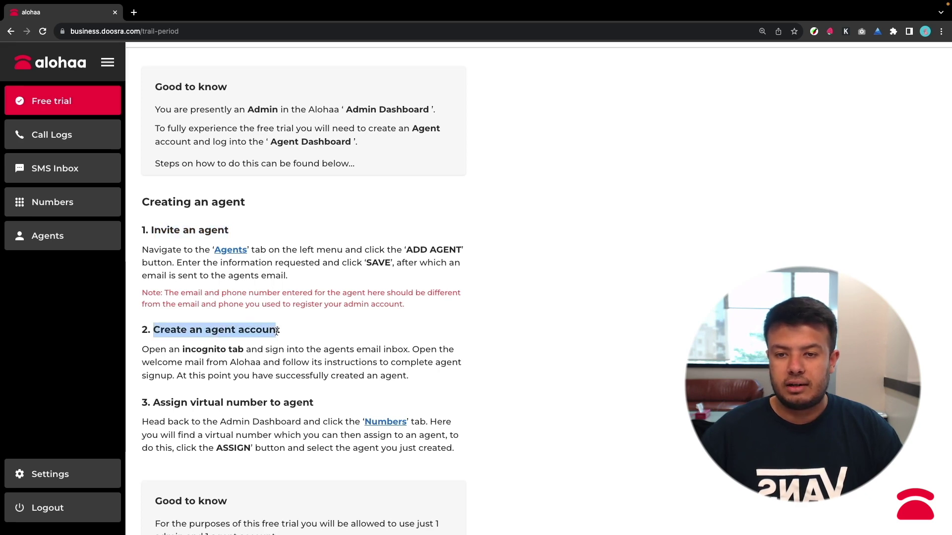
click(287, 335)
scroll(286, 335, down, 2)
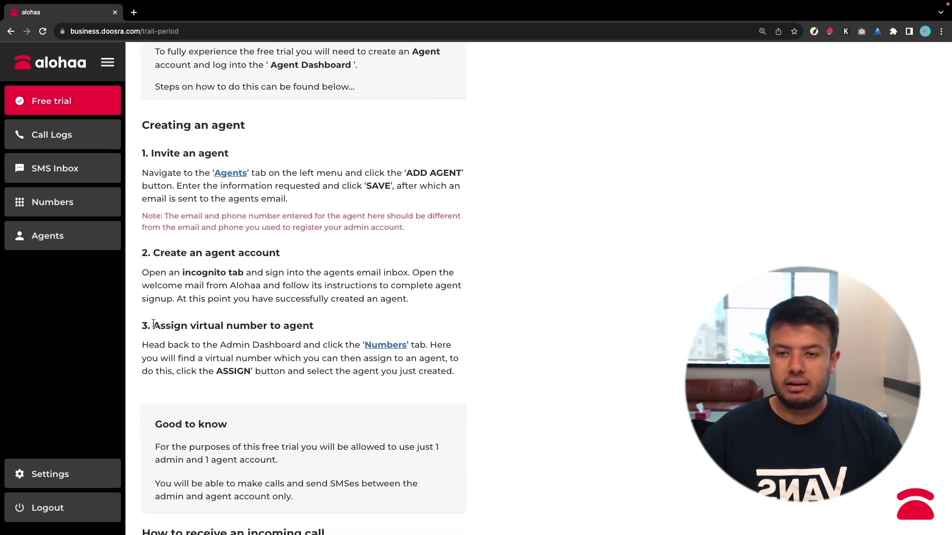
drag(153, 325, 337, 328)
click(337, 327)
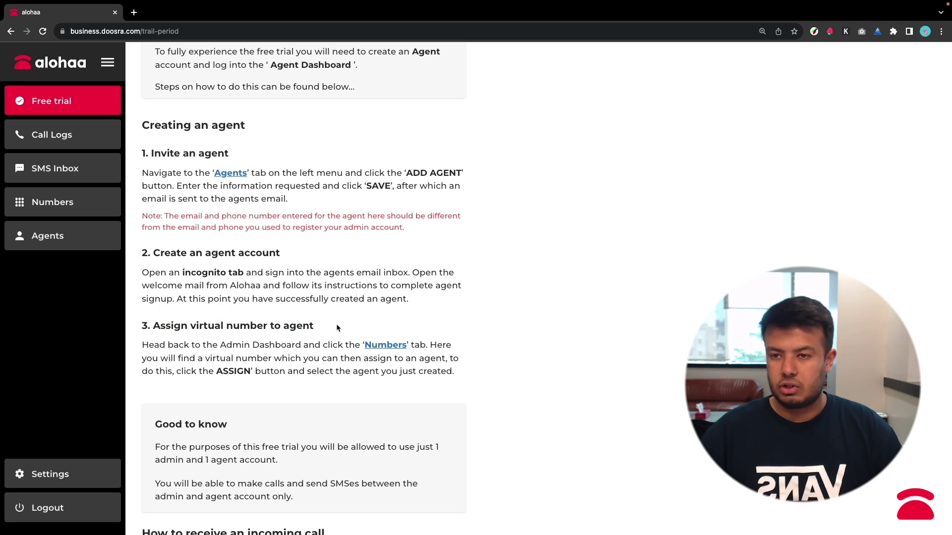
Step: Open Numbers and highlight the single active, unassigned virtual number in the table
click(74, 212)
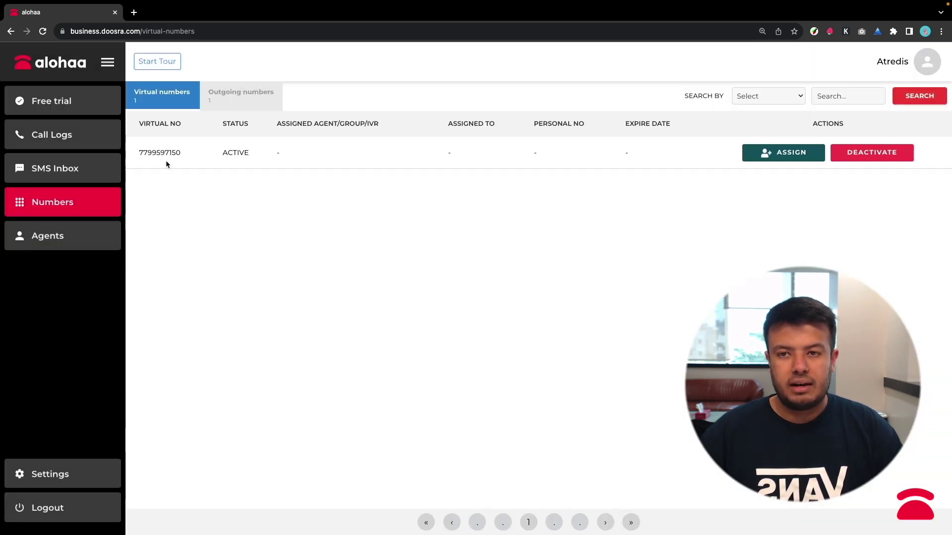
drag(140, 151, 187, 158)
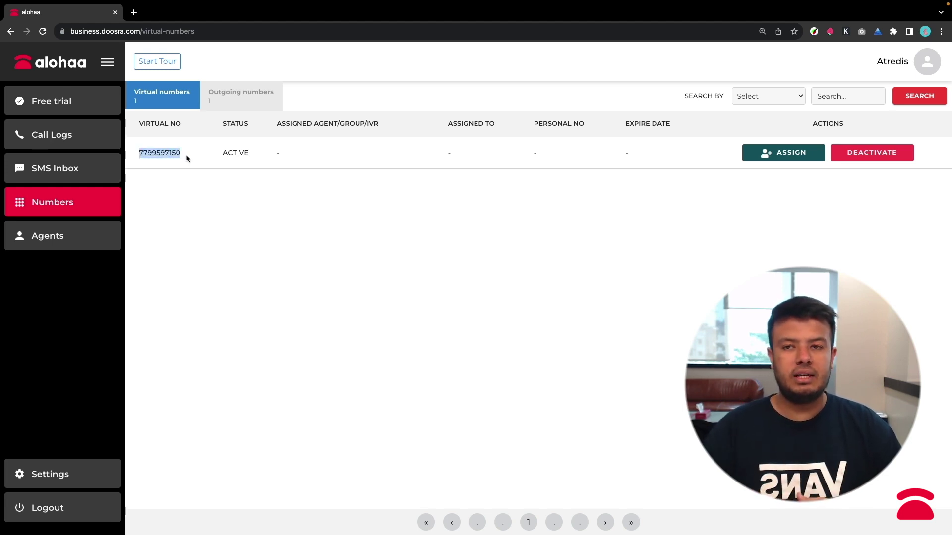
click(187, 155)
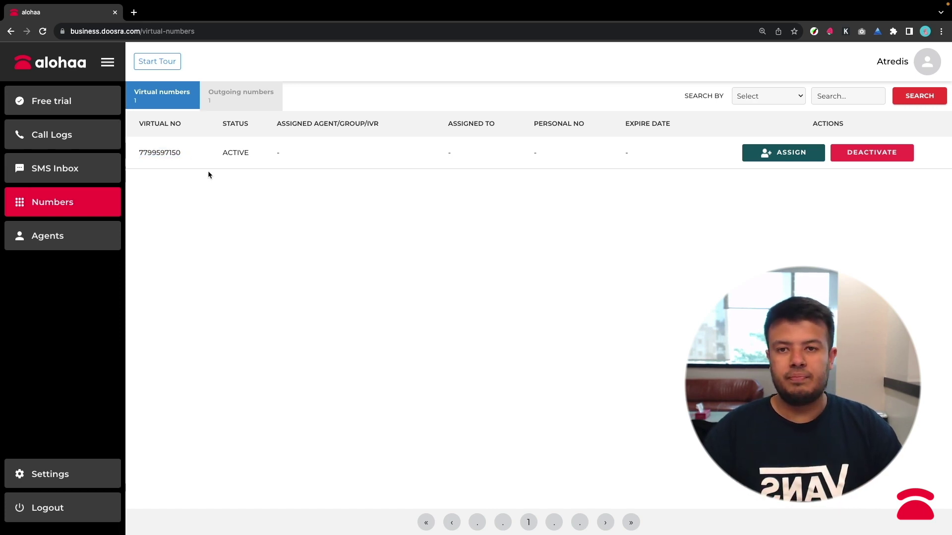
Step: Assign the active virtual number to the new agent in the ASSIGN dialog
click(765, 155)
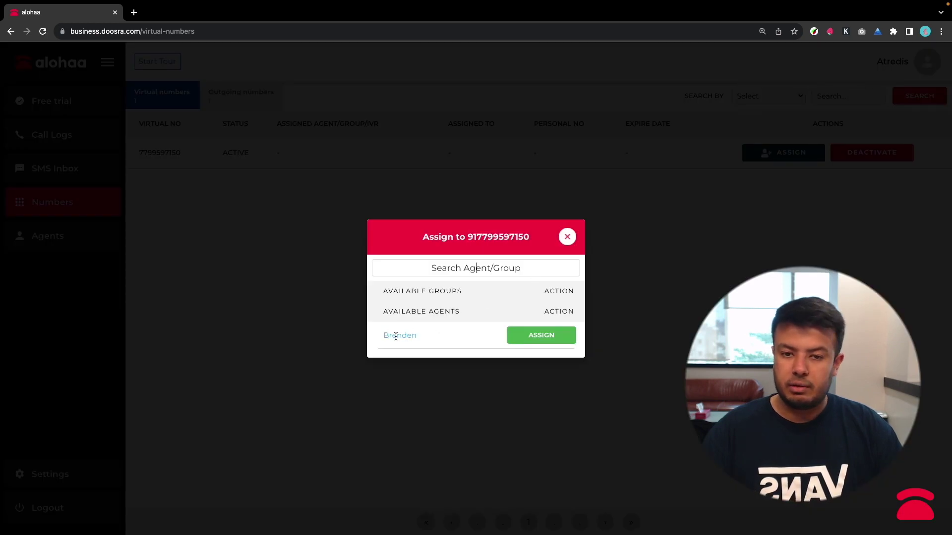
drag(380, 335, 424, 339)
click(424, 339)
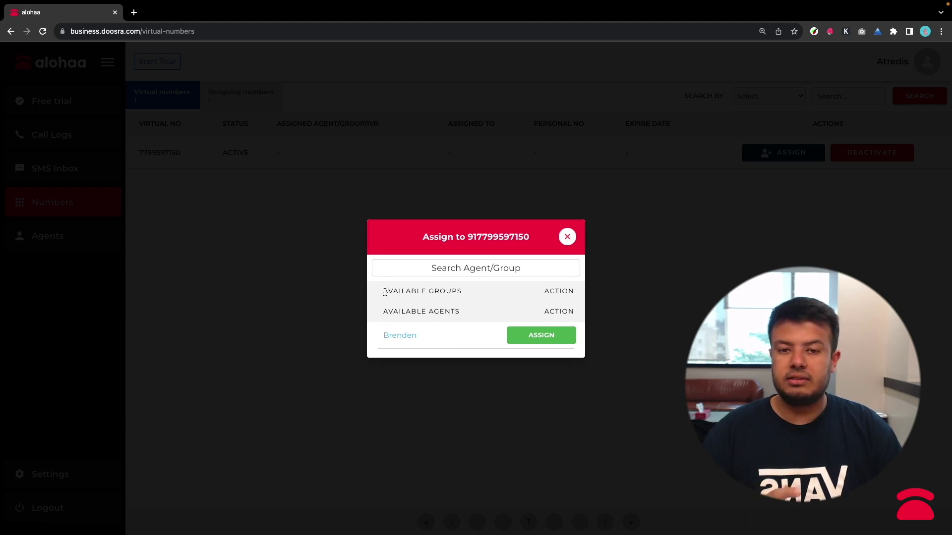
drag(385, 292, 474, 291)
click(474, 291)
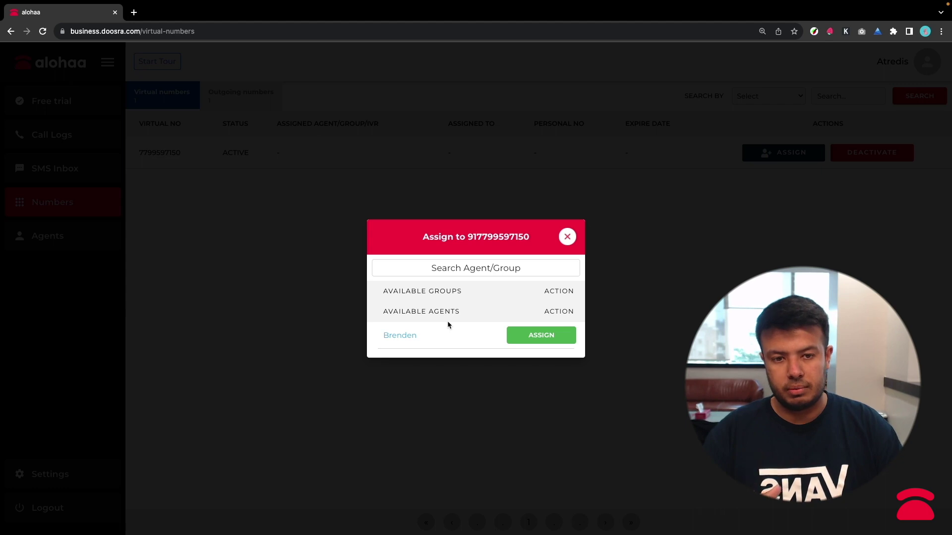
click(533, 341)
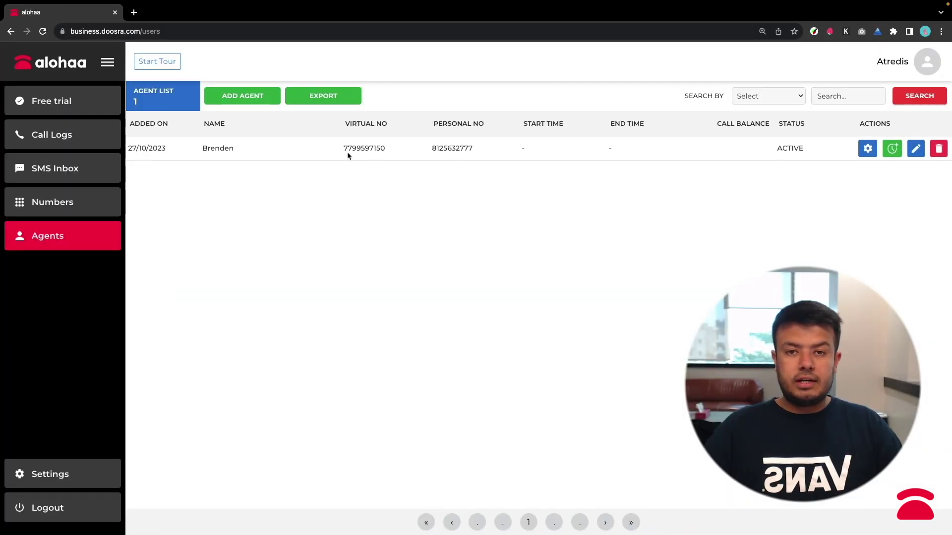
Step: Check the agent's assigned number, then scroll the free-trial guide to the calls and SMS sections
drag(343, 149, 395, 149)
click(201, 150)
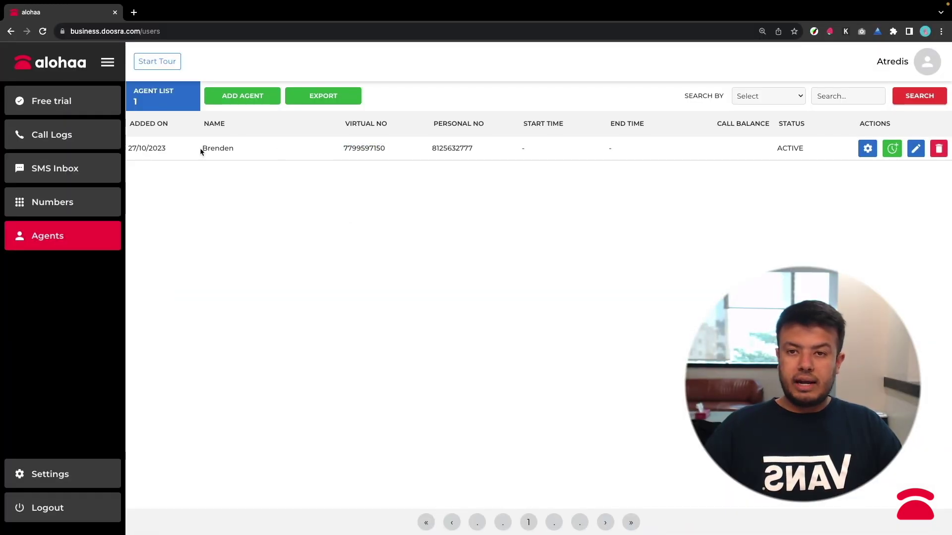
drag(200, 147, 264, 156)
click(246, 191)
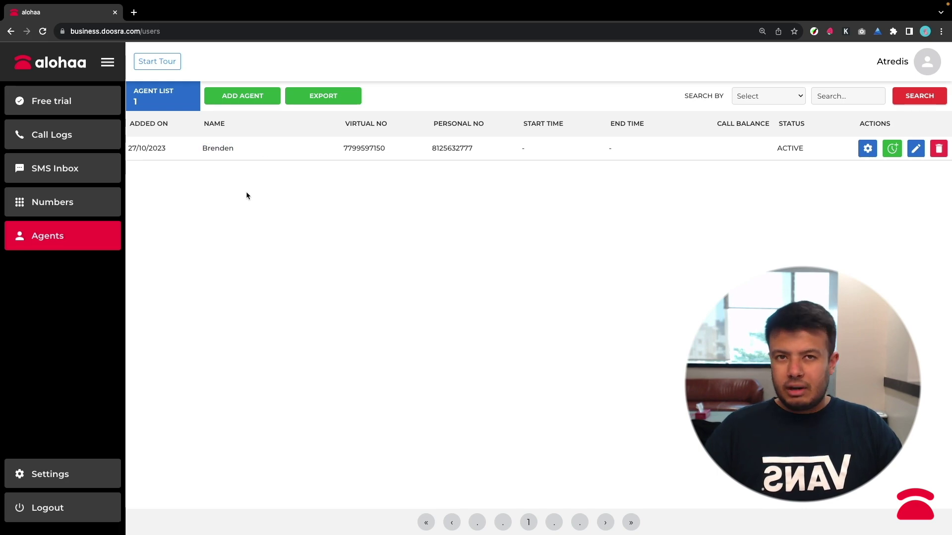
click(92, 107)
scroll(339, 306, down, 3)
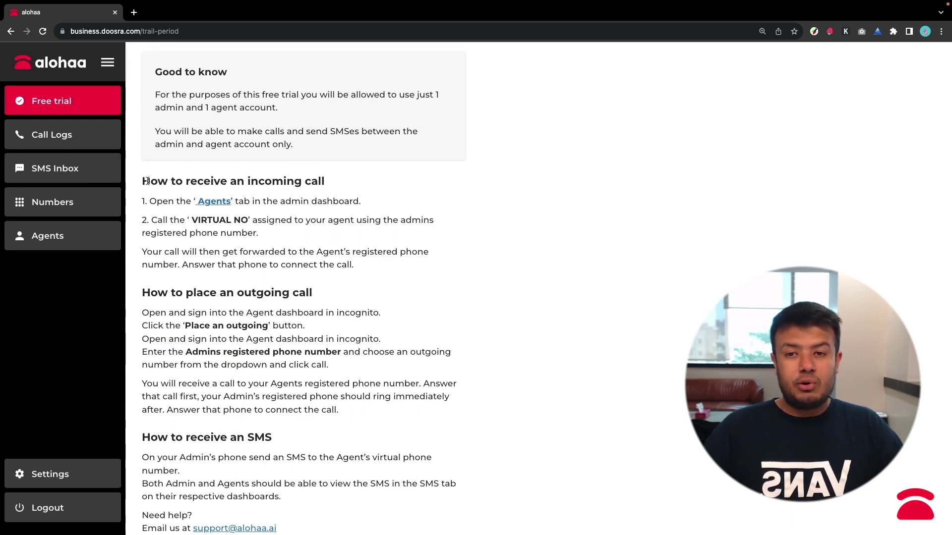
drag(150, 182, 352, 187)
drag(175, 293, 320, 298)
click(320, 299)
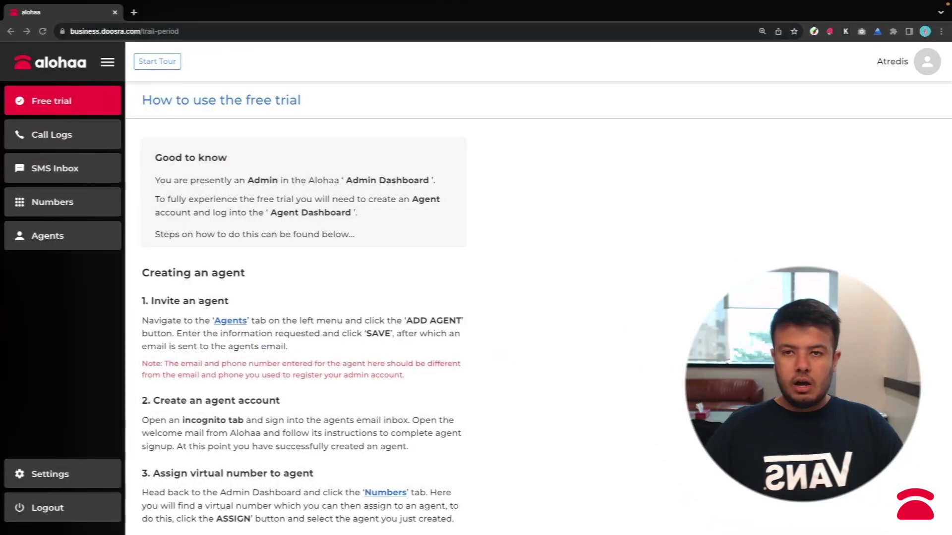
scroll(640, 415, down, 10)
scroll(638, 417, up, 1)
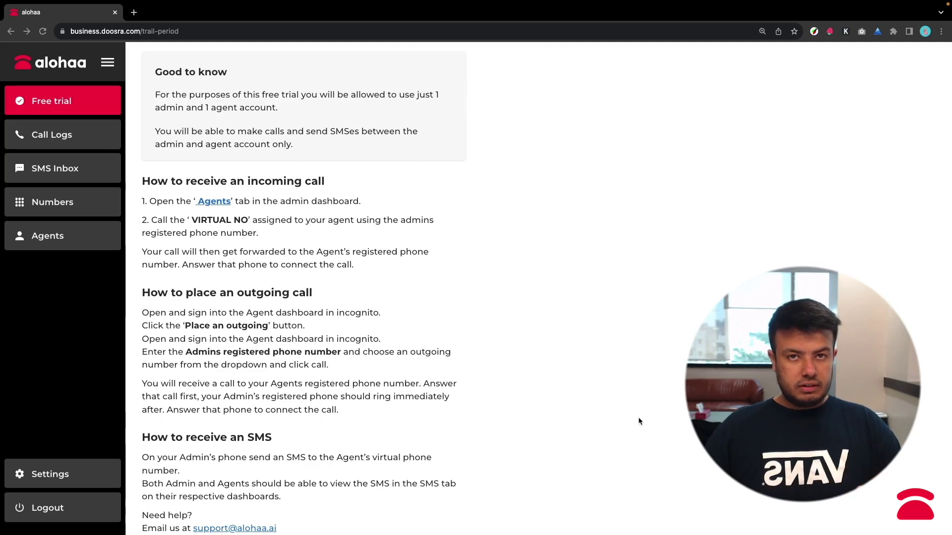
click(79, 245)
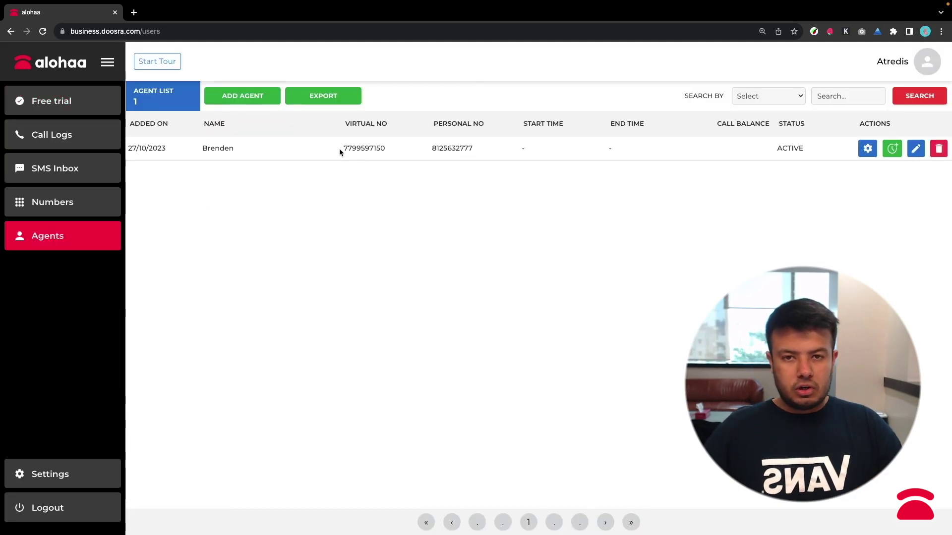
Step: Note the agent's virtual number, open Call Logs, and switch to the agent's incognito window
drag(343, 148, 389, 150)
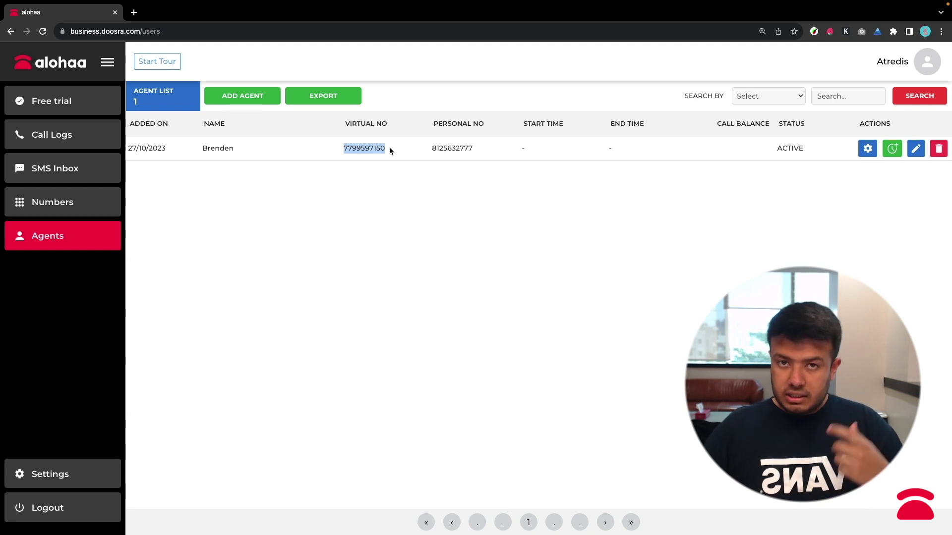
click(388, 146)
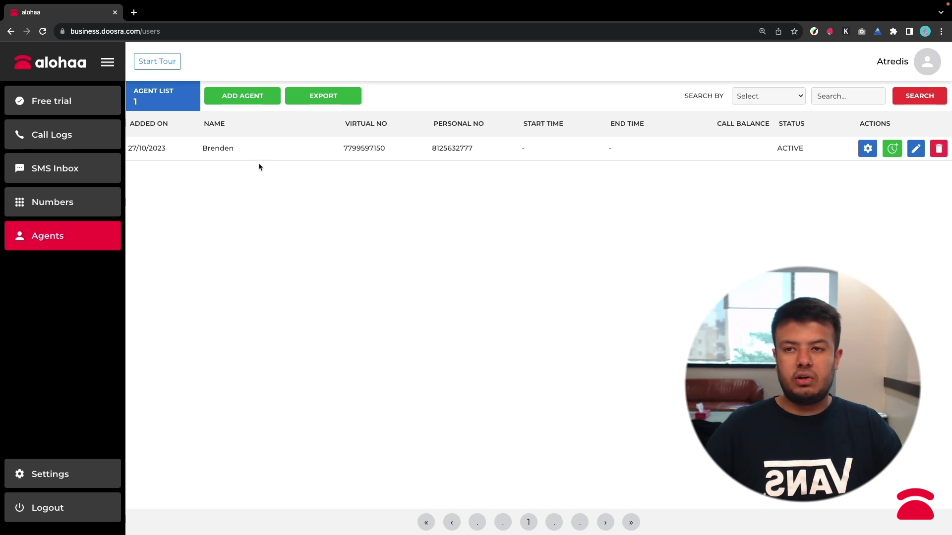
click(96, 142)
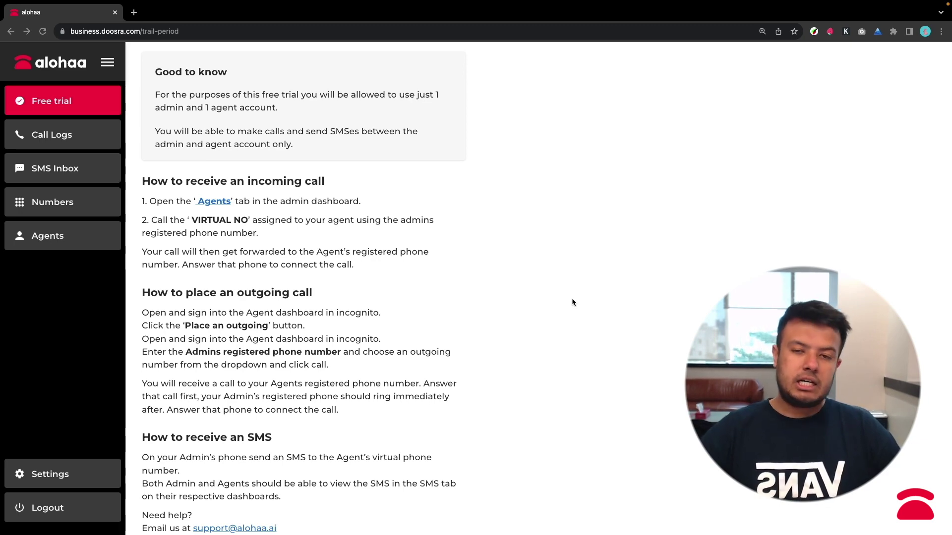
key(super+grave)
key(super+grave)
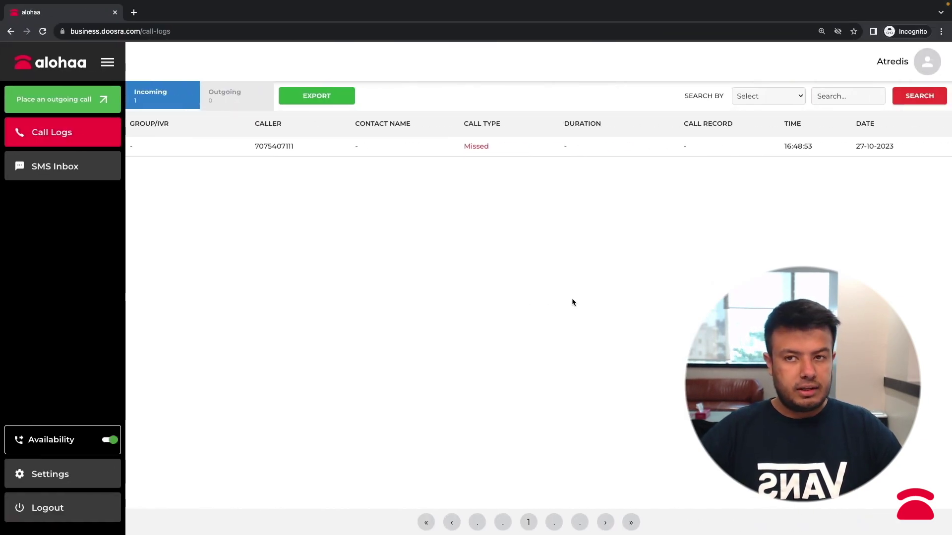
Step: Call the admin's pasted phone number from the agent account using the company outgoing number
click(115, 112)
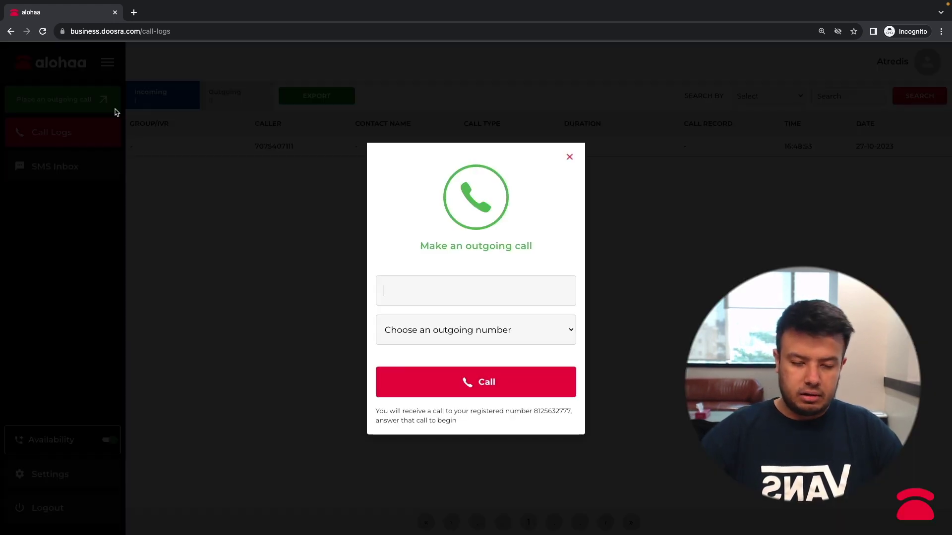
key(super+v)
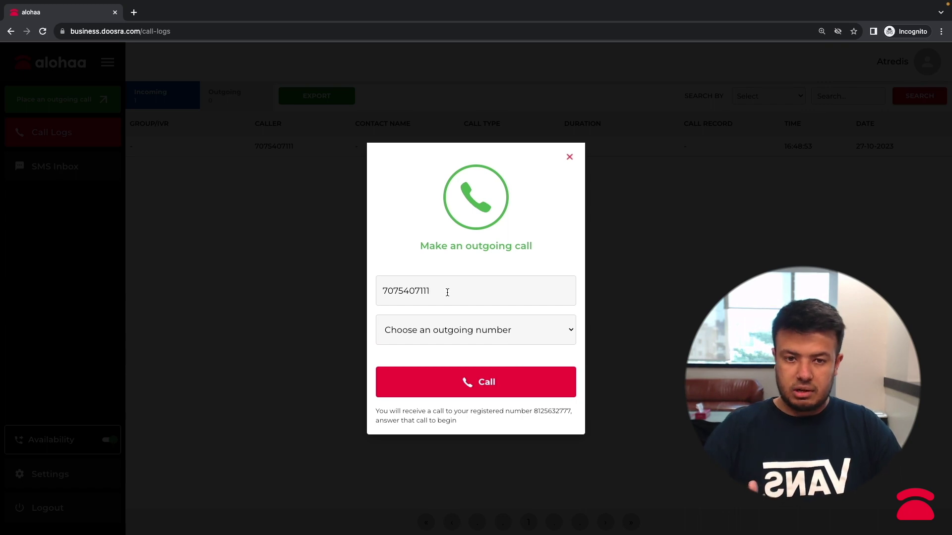
click(460, 328)
click(440, 345)
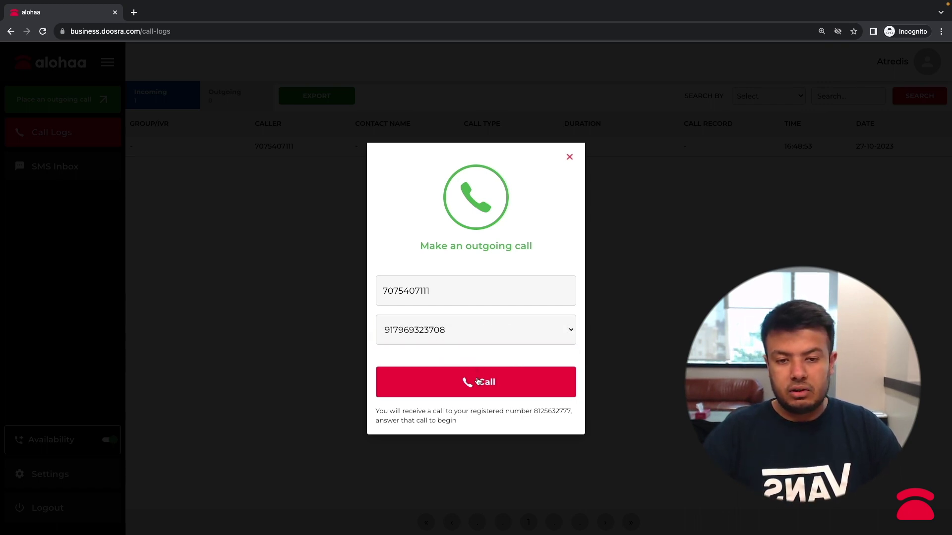
click(477, 380)
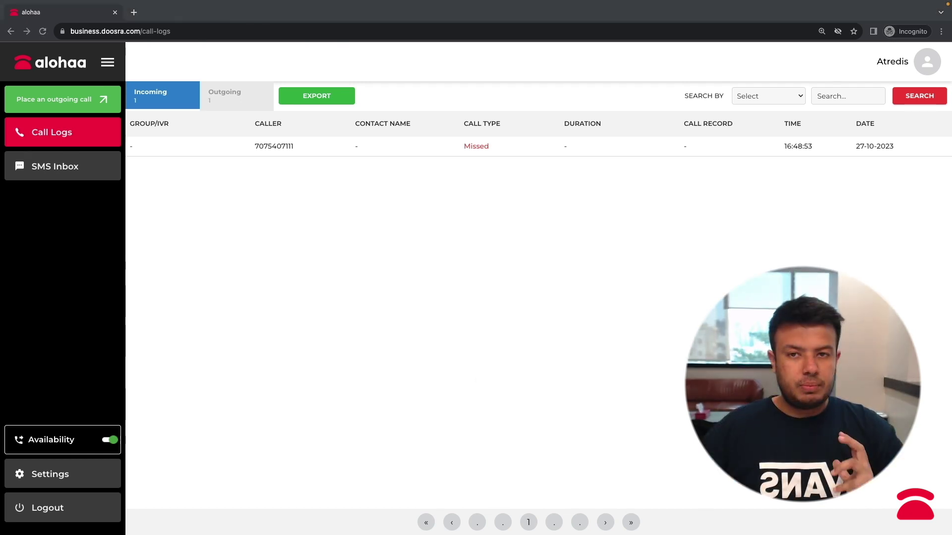
Step: Check the agent's outgoing call logs for the answered call, then return to the admin's window
click(426, 277)
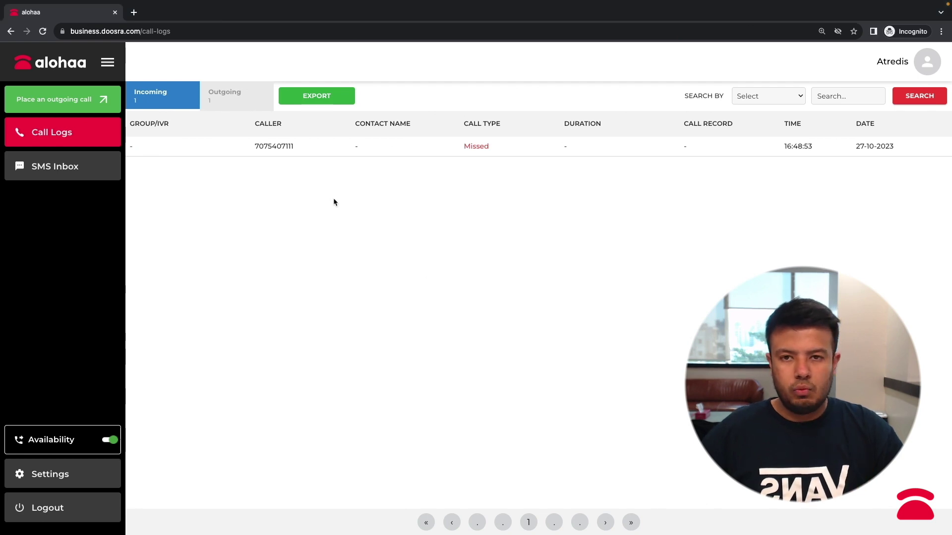
click(237, 101)
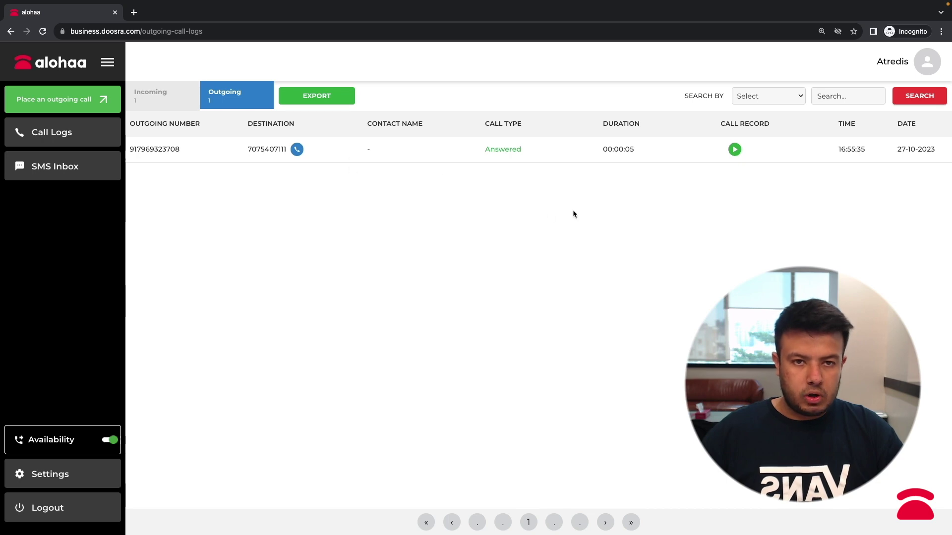
key(ctrl+Left)
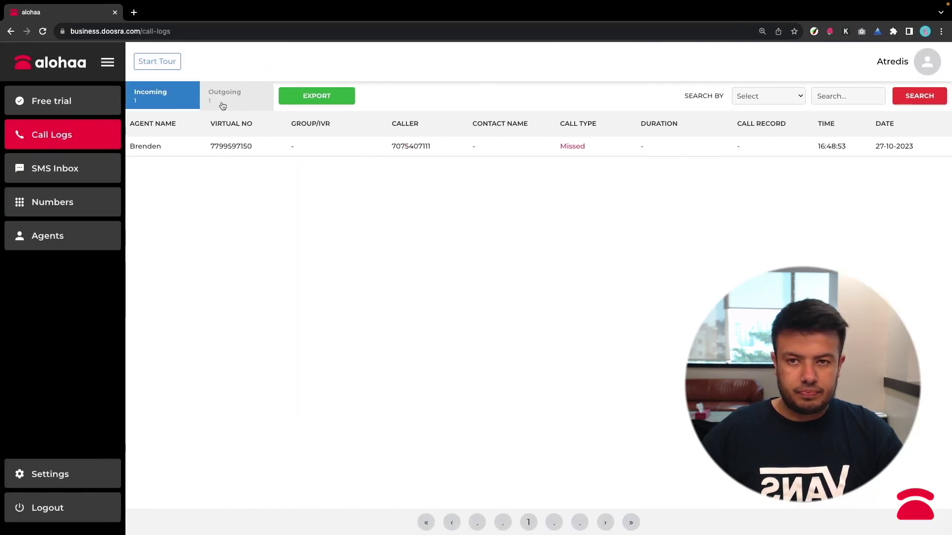
Step: Show the admin's outgoing call logs and play part of the answered call's recording
click(223, 106)
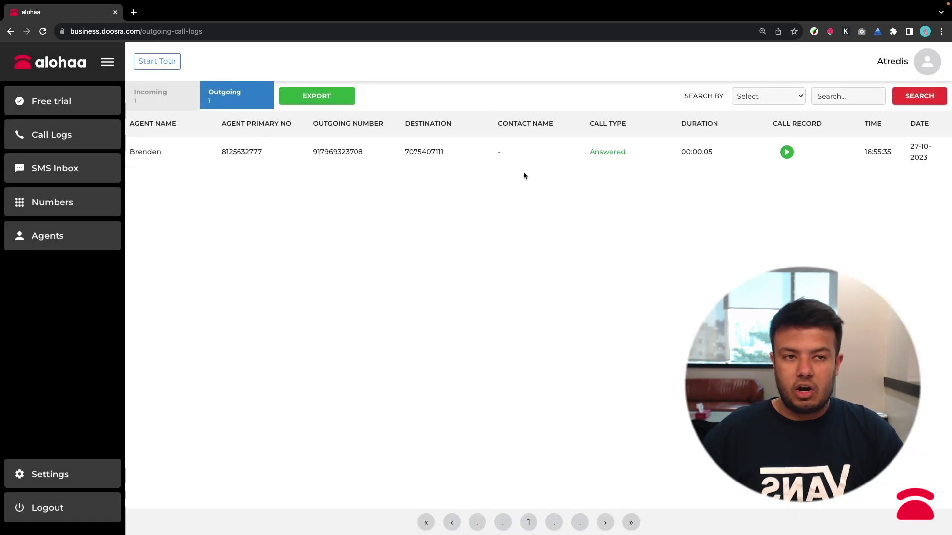
click(788, 153)
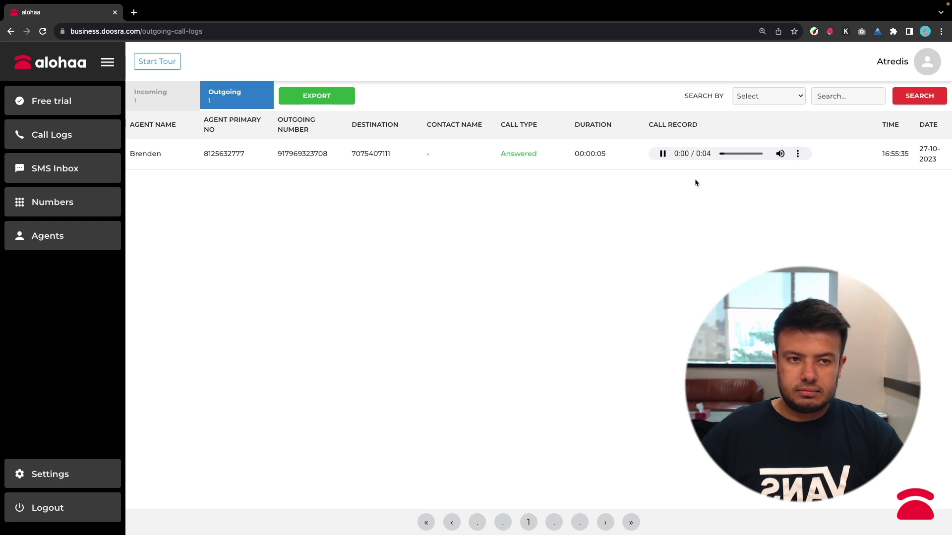
click(663, 154)
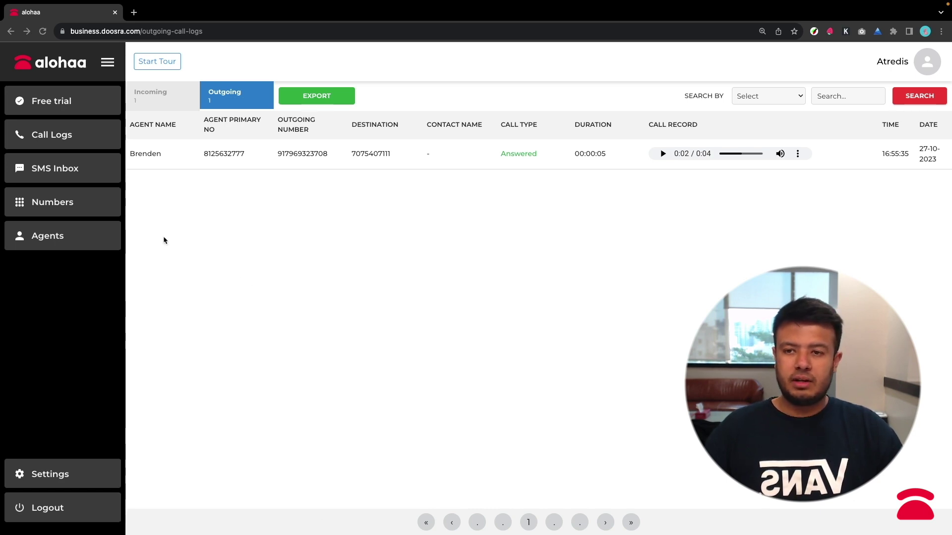
click(101, 205)
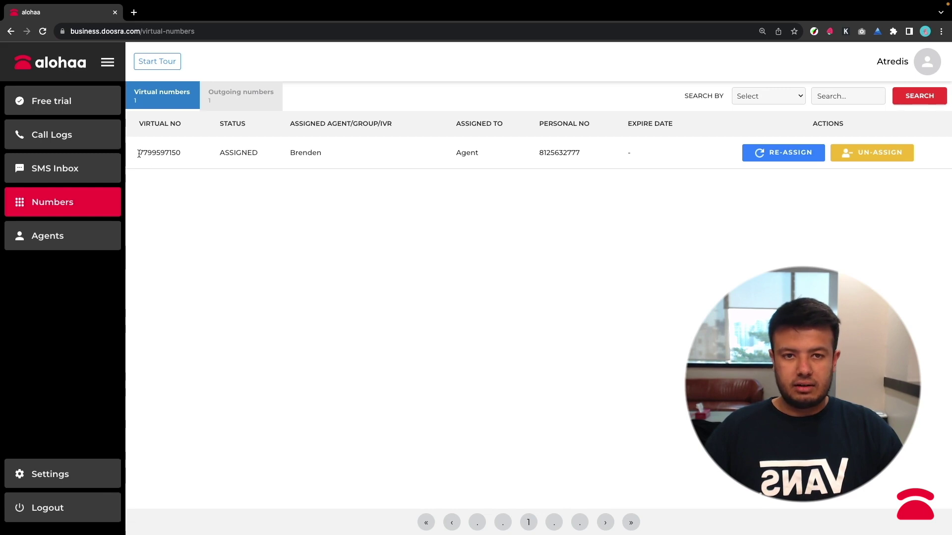
drag(140, 154, 175, 154)
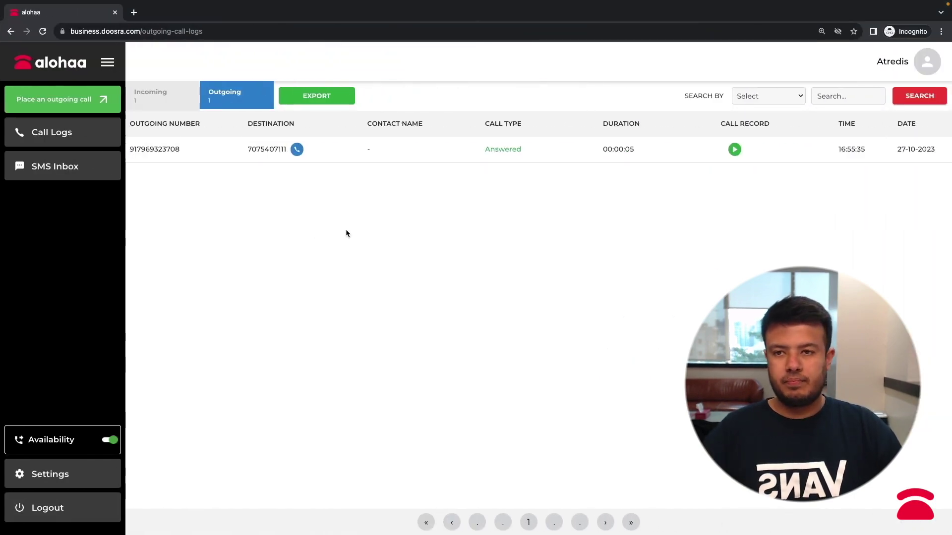
Step: Open the agent's SMS Inbox showing the free-trial message received at 17:04:47
click(106, 168)
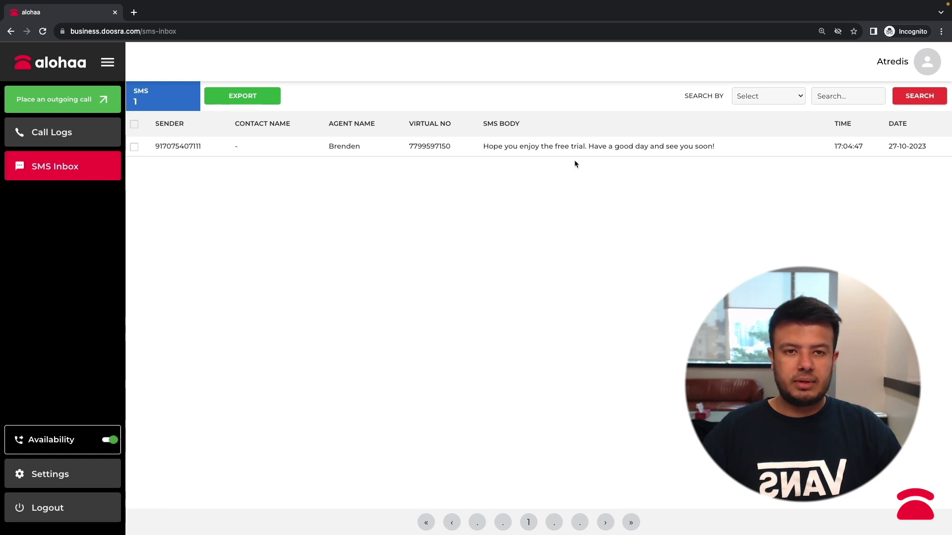
scroll(574, 164, up, 5)
scroll(574, 164, up, 1)
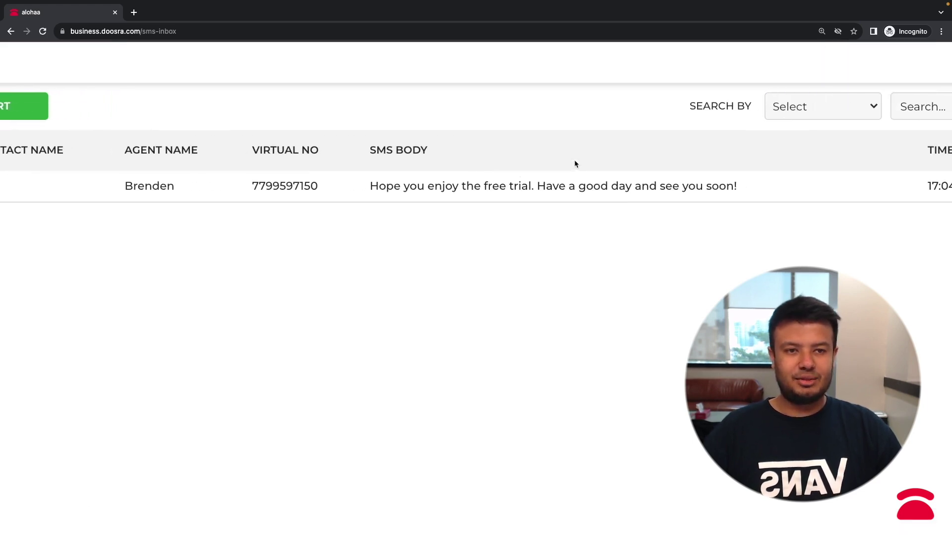